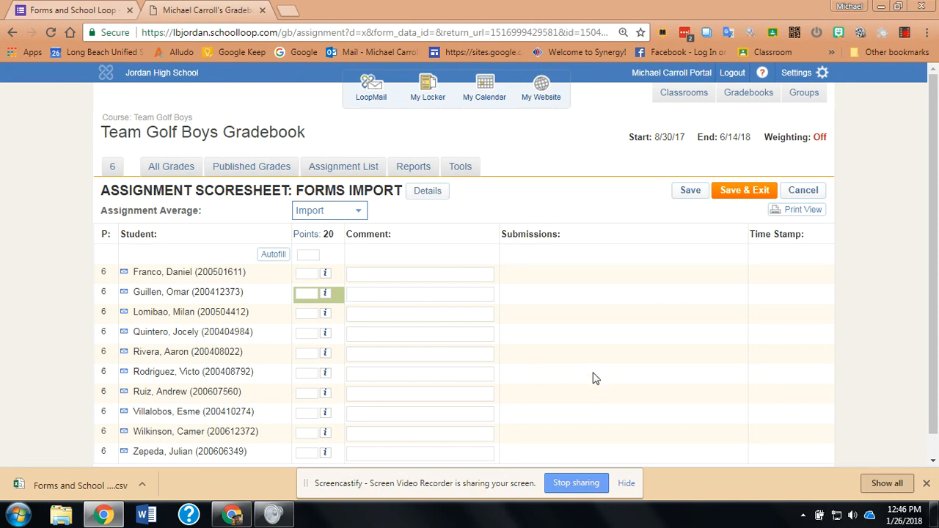
Step: Switch to the Forms and School Loop form and review its name, School ID and date of birth questions, plus the response summary
click(80, 11)
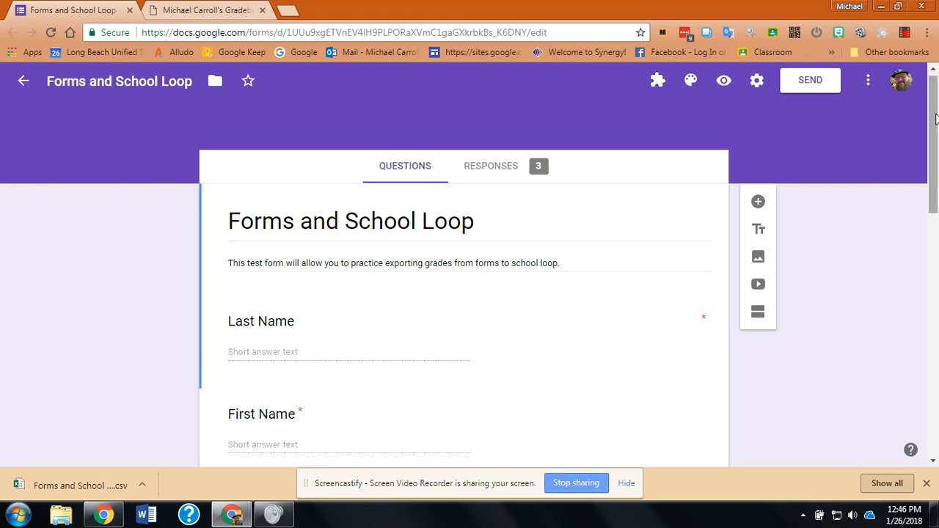
mouse_move(935, 115)
mouse_down()
mouse_move(935, 128)
mouse_move(935, 105)
mouse_up()
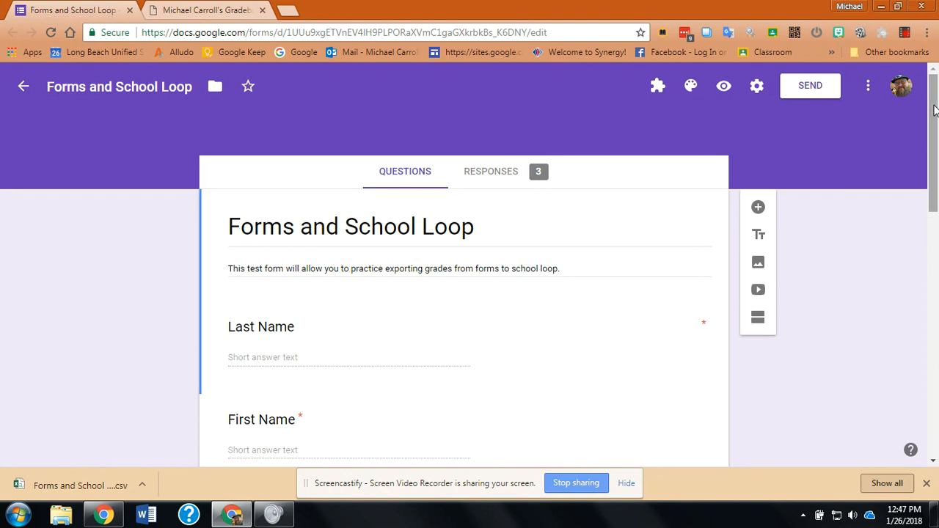
drag(934, 109, 933, 152)
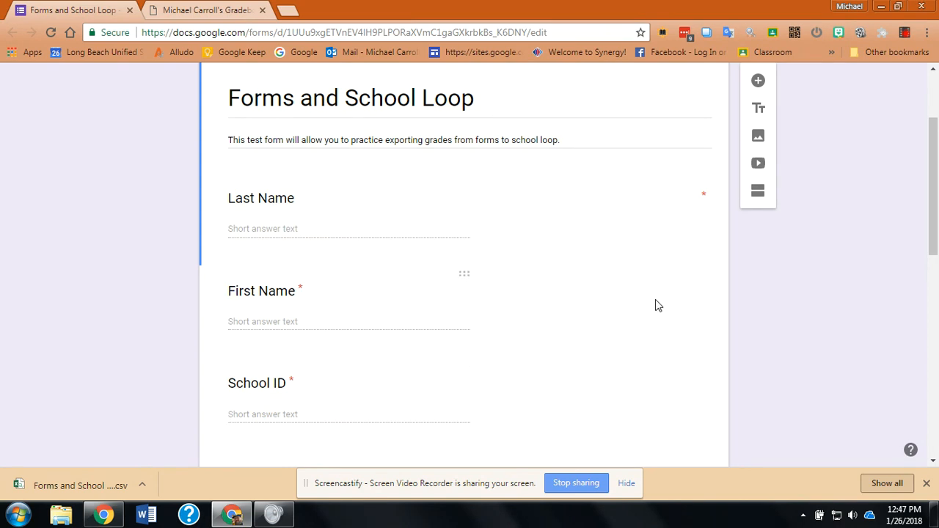
drag(936, 173, 937, 191)
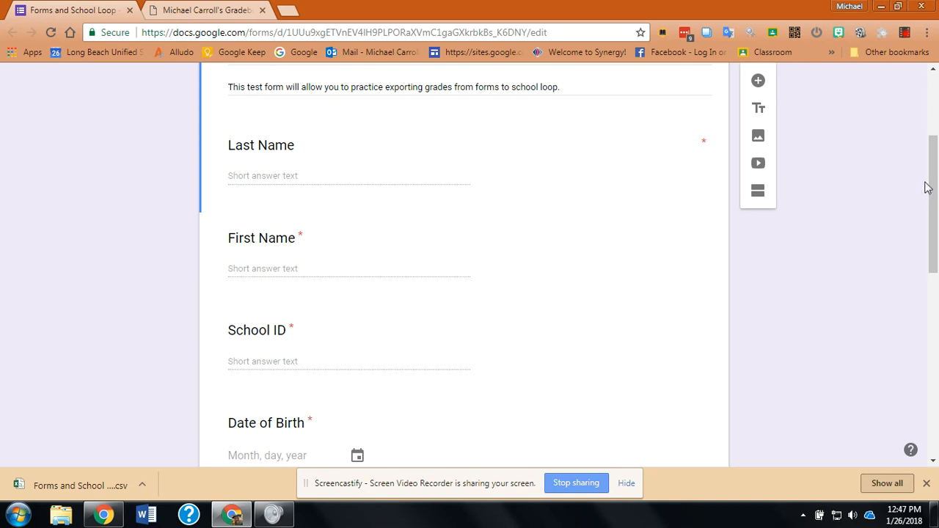
mouse_move(933, 185)
mouse_down()
mouse_move(935, 235)
mouse_move(932, 185)
mouse_move(929, 194)
mouse_up()
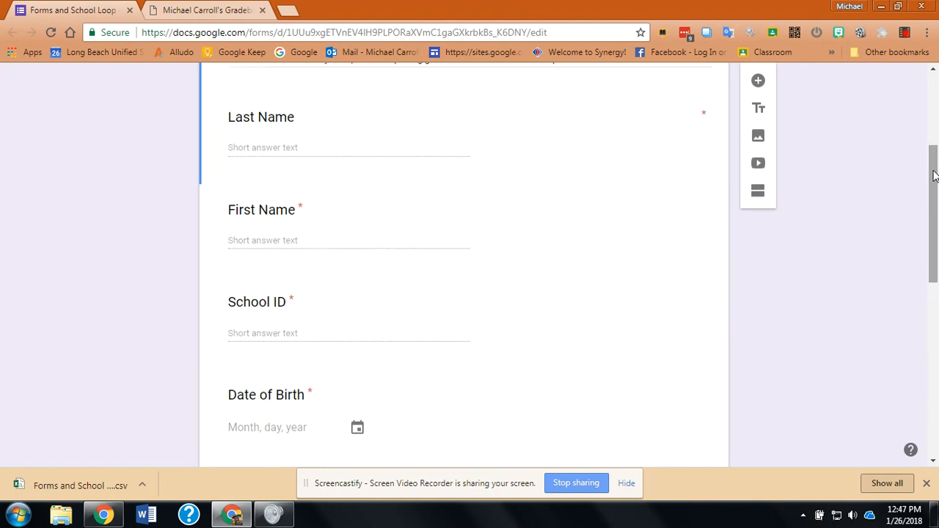
drag(933, 176, 936, 115)
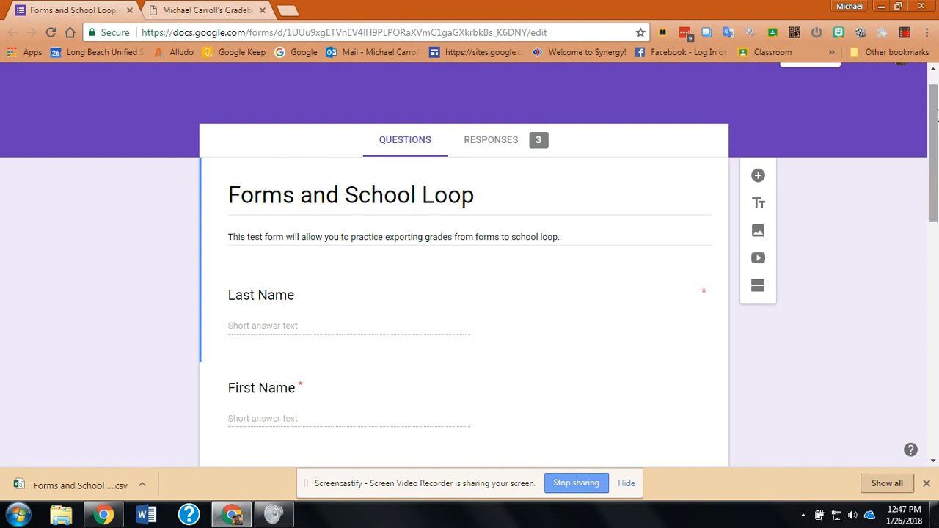
click(508, 144)
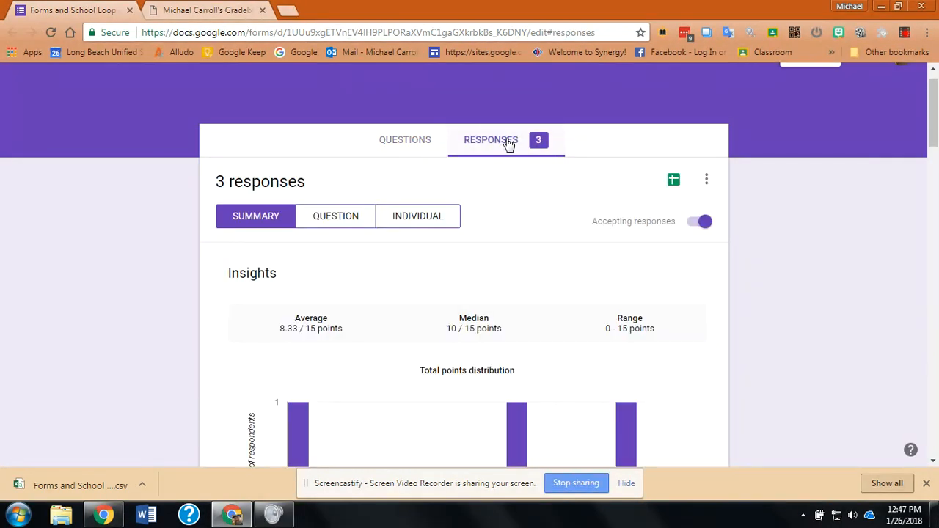
mouse_move(933, 122)
mouse_down()
mouse_move(933, 367)
mouse_move(936, 110)
mouse_up()
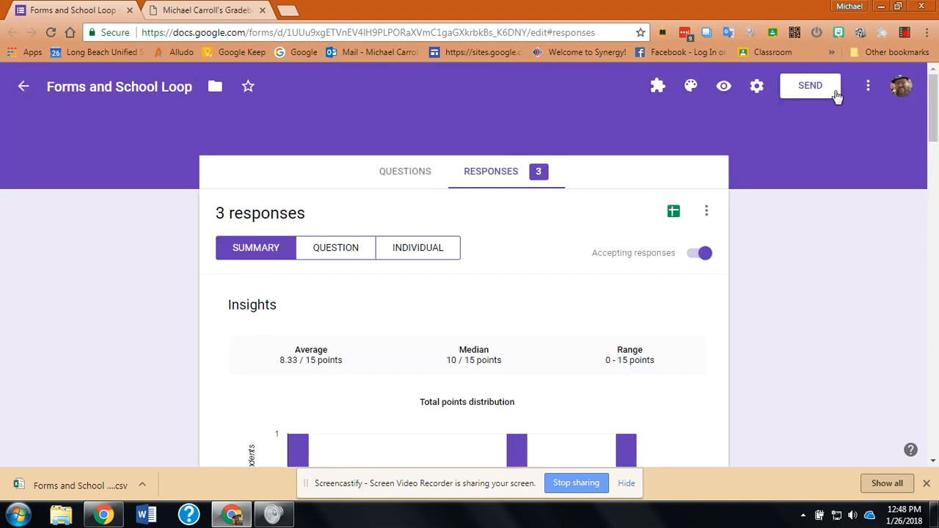
Step: In the form's quiz settings, turn "Make this a quiz" off and back on, and save the settings
click(757, 87)
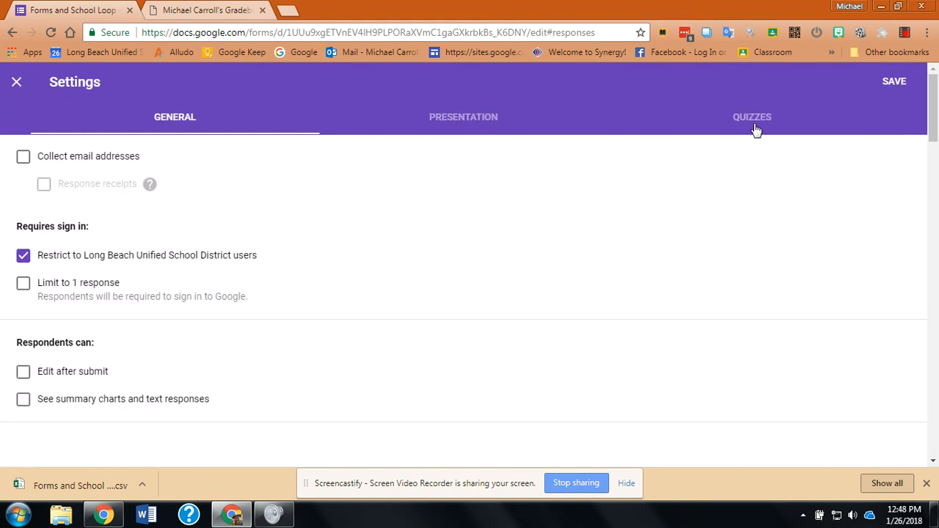
click(758, 122)
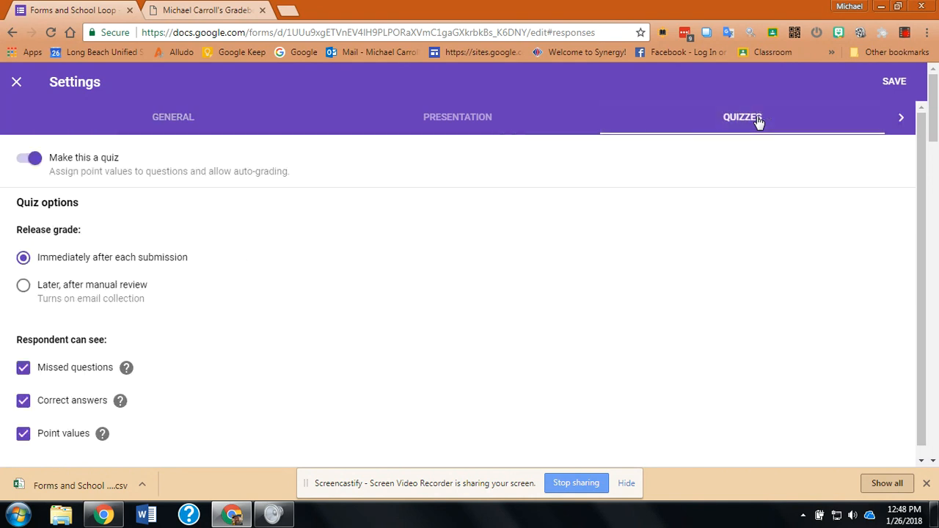
click(22, 163)
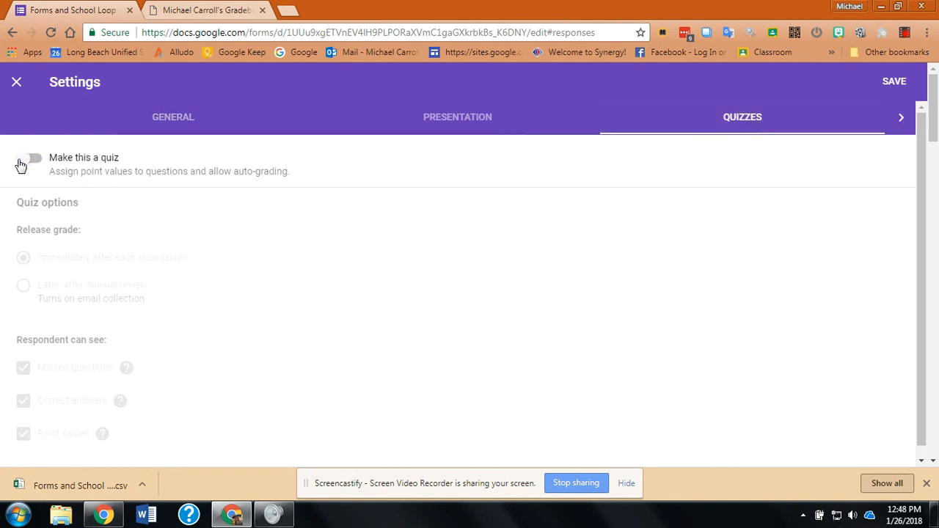
click(38, 164)
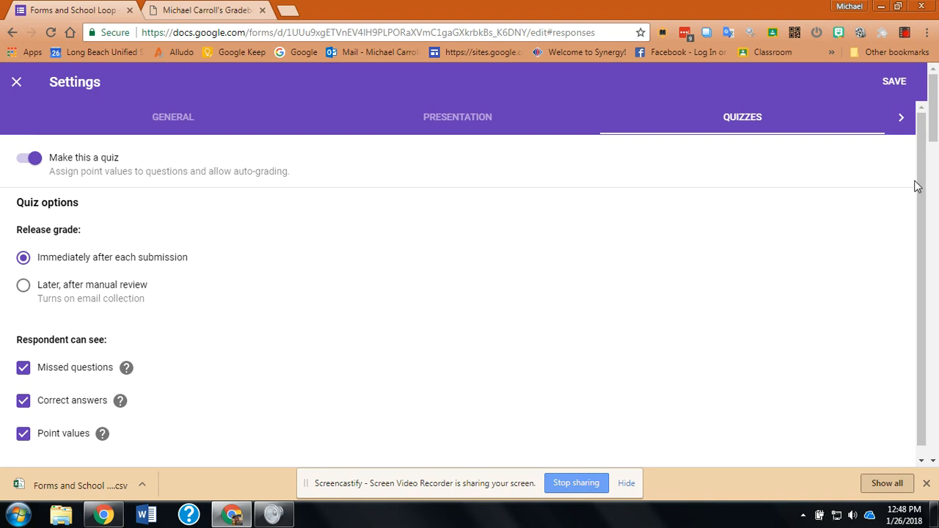
drag(917, 184, 922, 214)
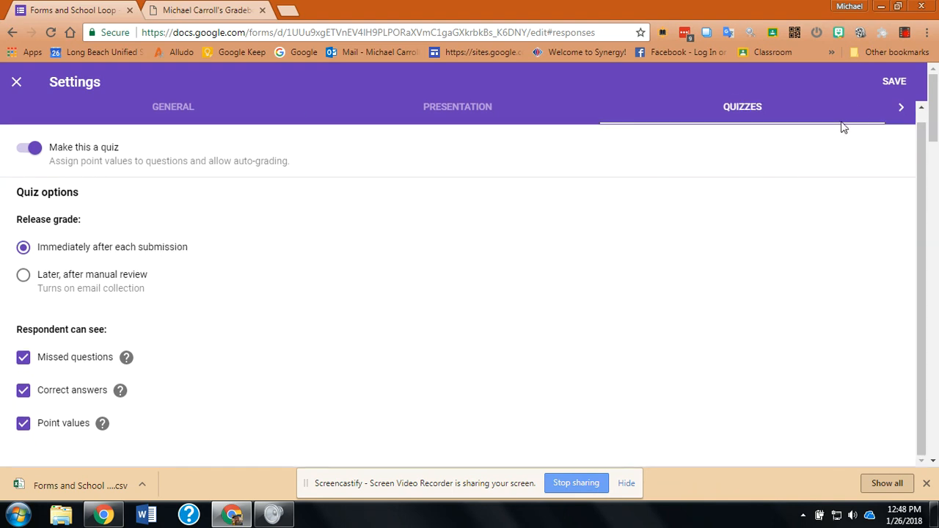
click(894, 81)
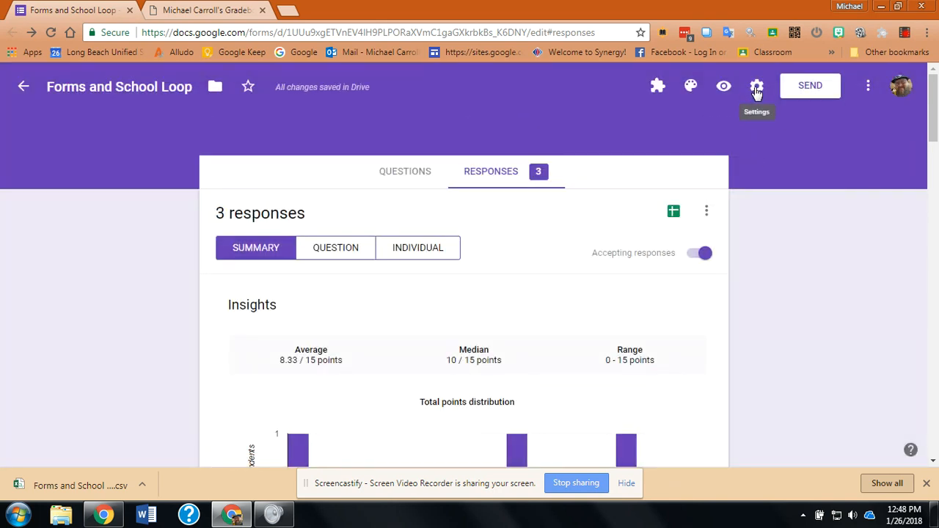
Step: Return to the form's questions and open the answer key of the "The sky is..." question
scroll(896, 104, down, 1)
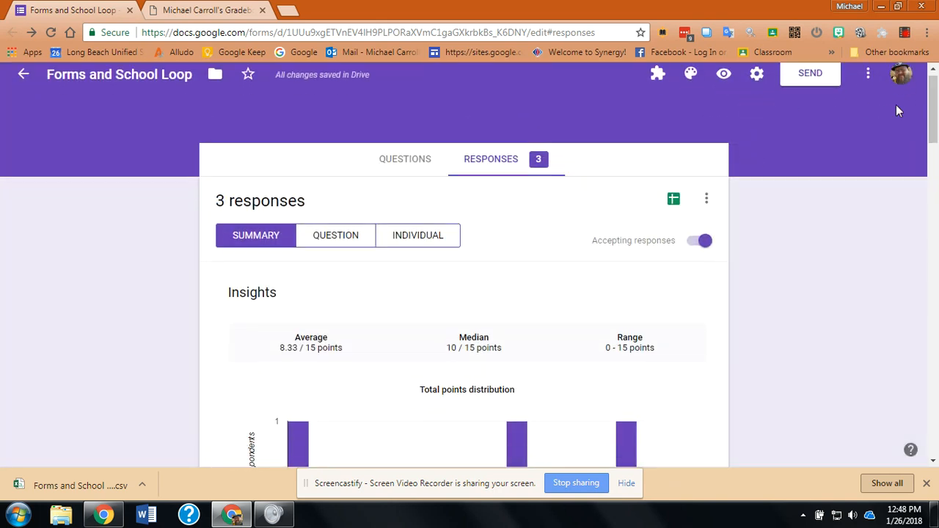
click(379, 158)
drag(937, 140, 937, 305)
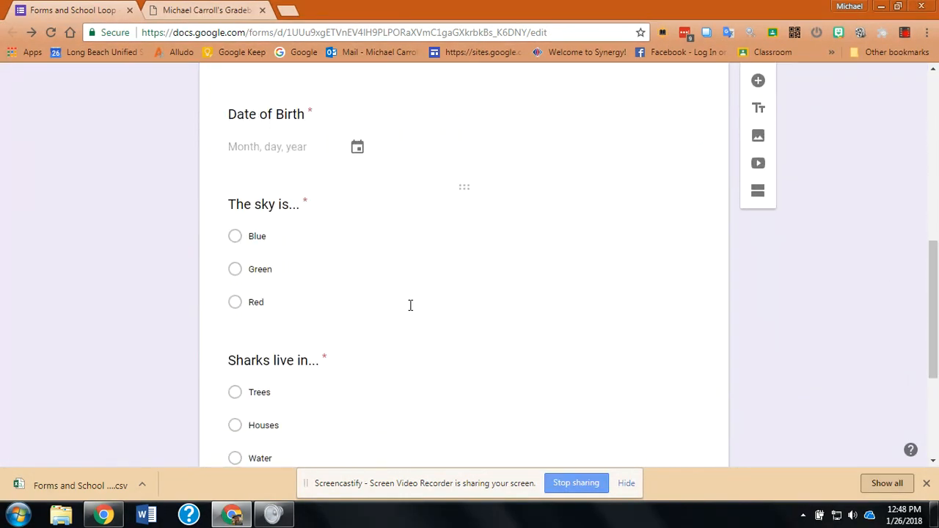
click(379, 274)
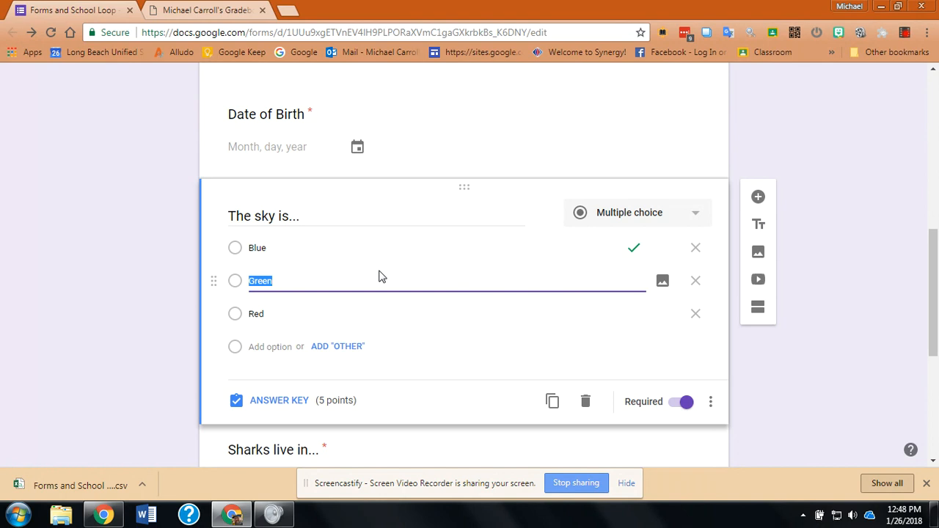
click(297, 405)
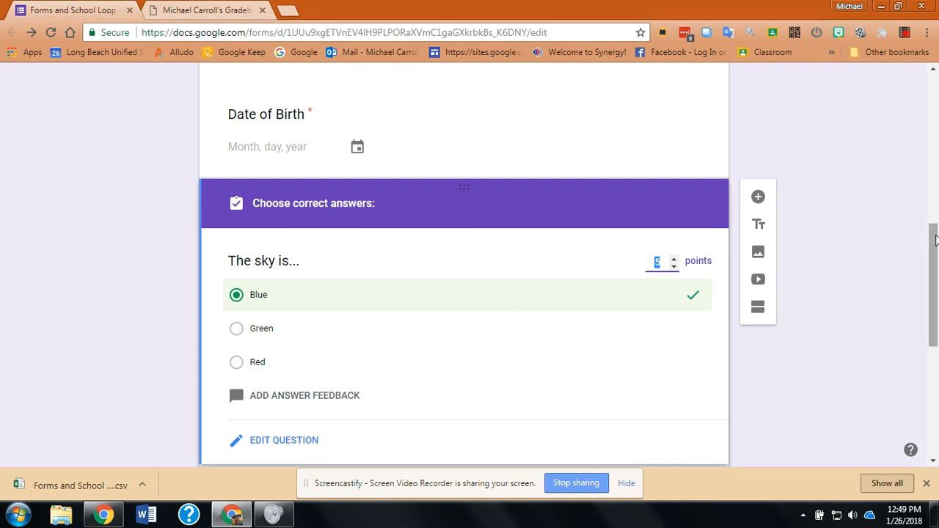
Step: Open the answer key of the "Sharks live in..." question to check its correct answer and points
drag(934, 242, 936, 314)
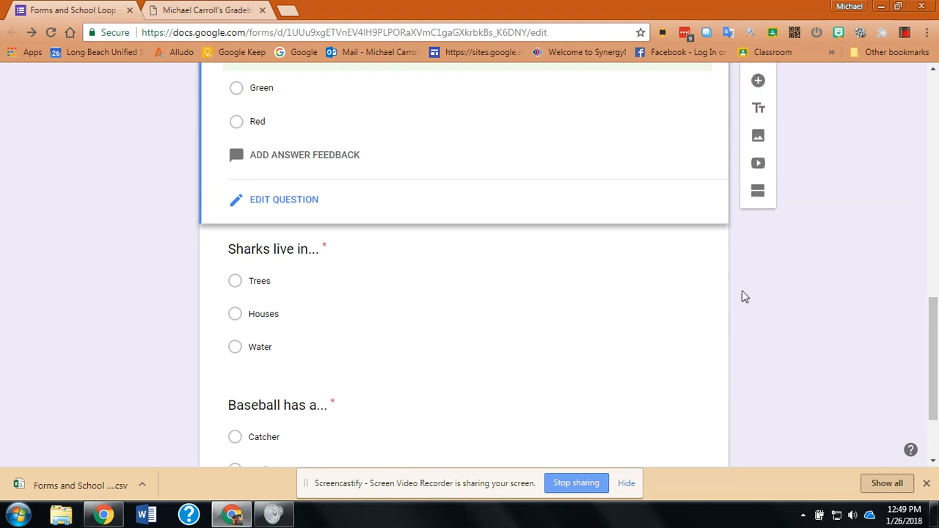
click(452, 310)
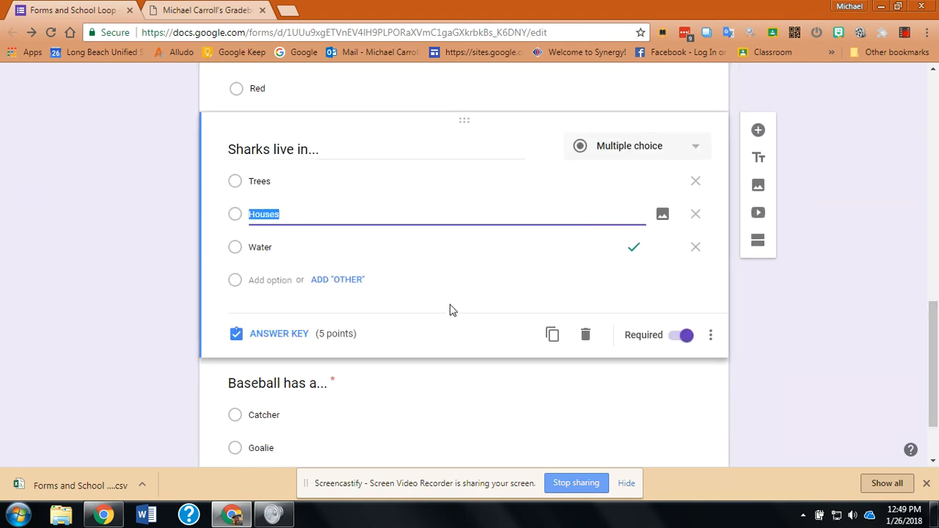
click(280, 334)
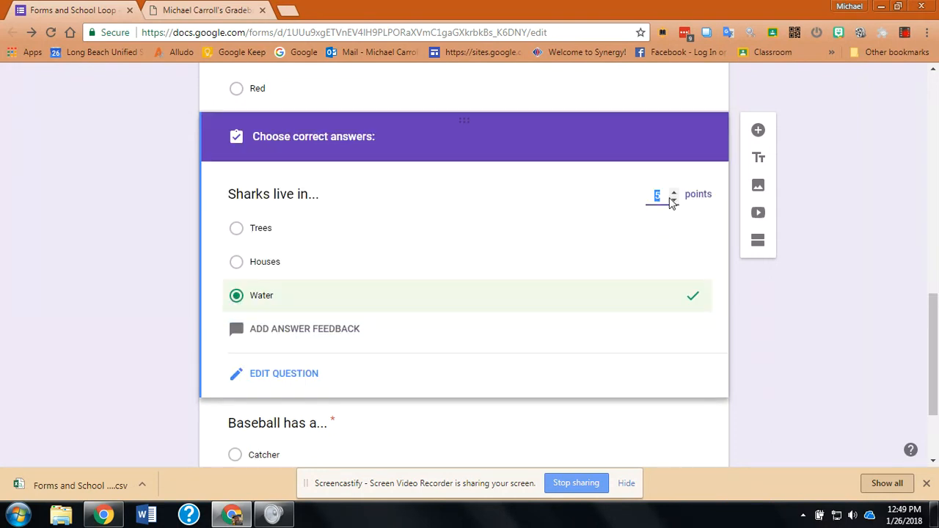
Step: Go back to the "The sky is..." question and leave its answer key for the question editor
drag(936, 328, 936, 251)
click(483, 280)
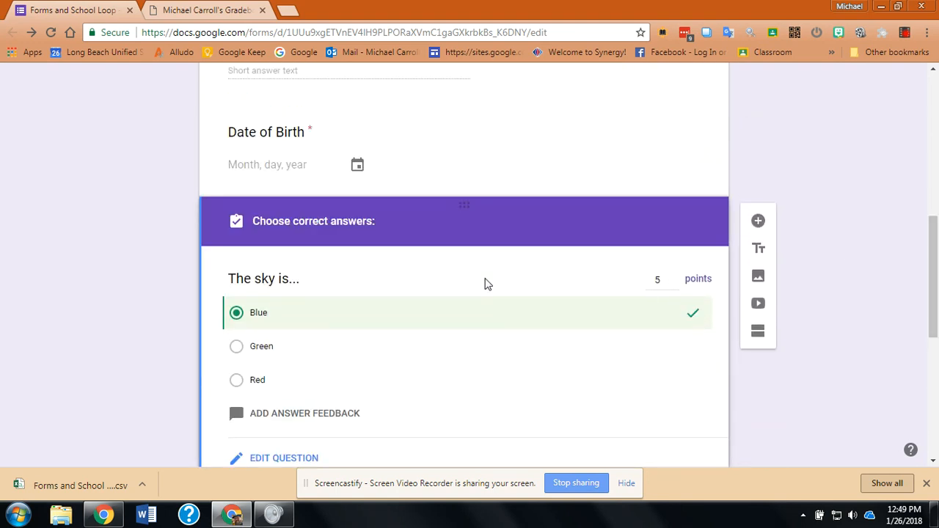
scroll(934, 293, down, 1)
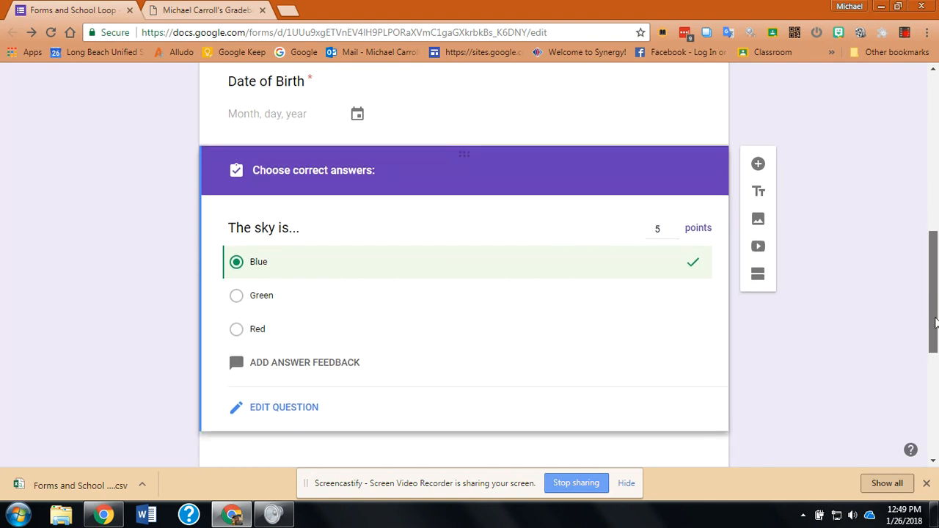
click(302, 379)
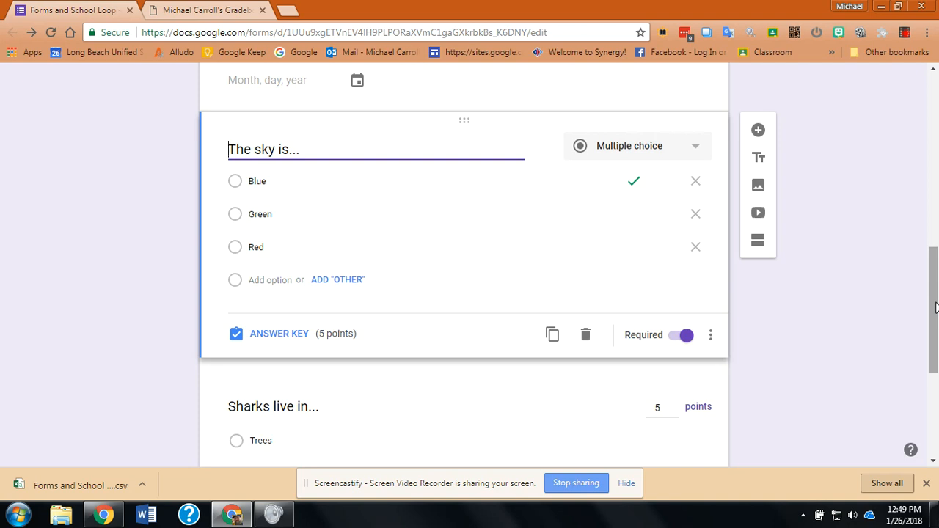
Step: Check the "Make this a quiz" option in the form's quiz settings and close the settings without saving
drag(935, 306, 936, 197)
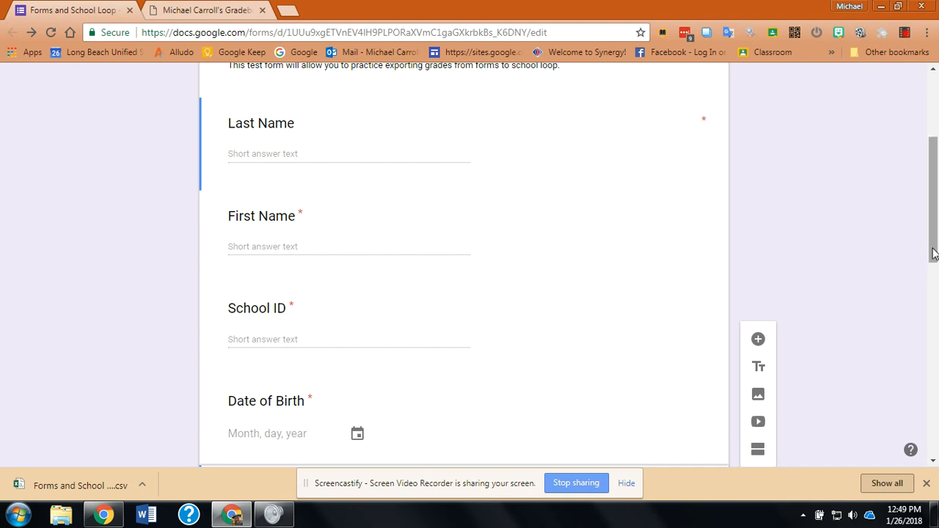
drag(933, 254, 933, 191)
click(756, 87)
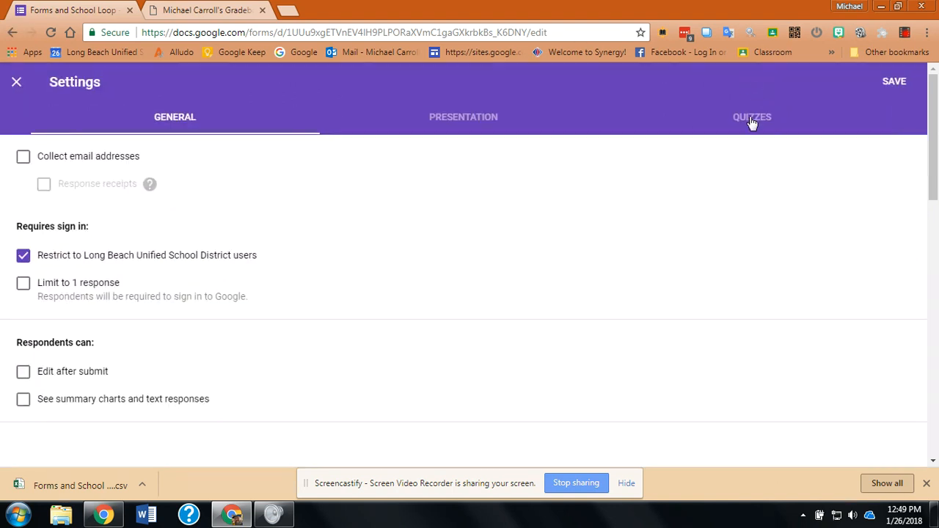
click(752, 119)
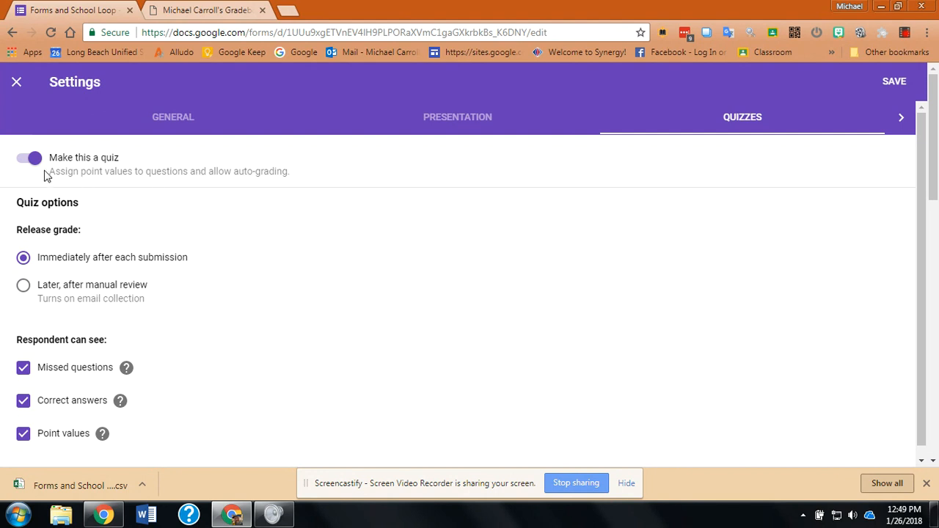
click(16, 81)
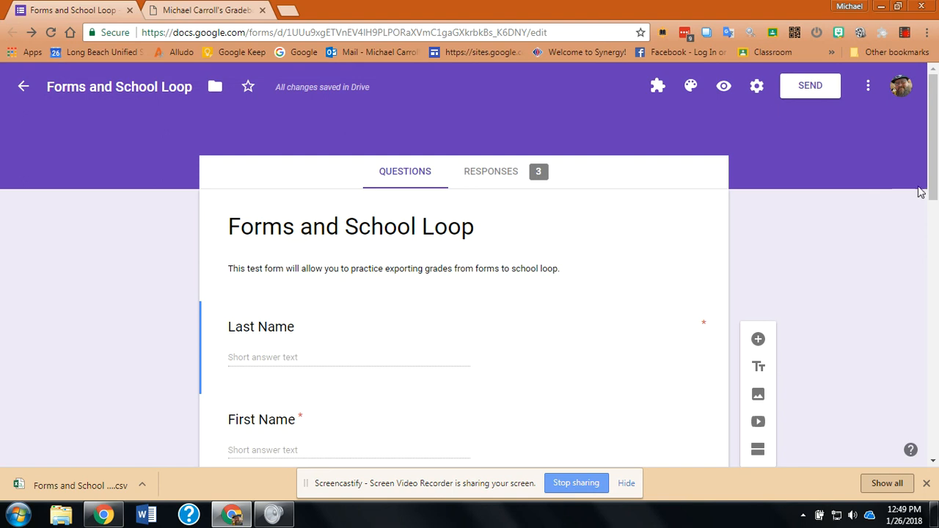
Step: Review the correct answer and points in the answer key of "The sky is..." again, and return to editing the question
scroll(937, 187, down, 2)
scroll(938, 187, down, 4)
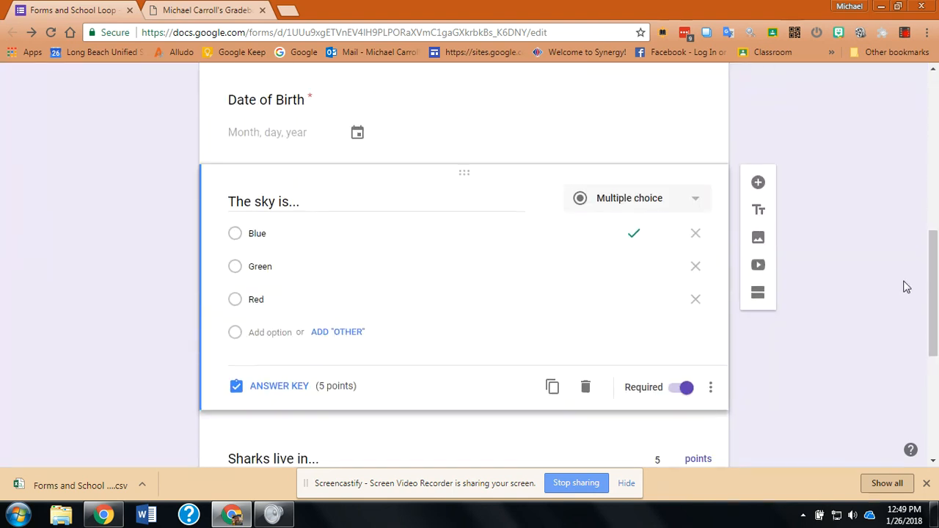
click(463, 294)
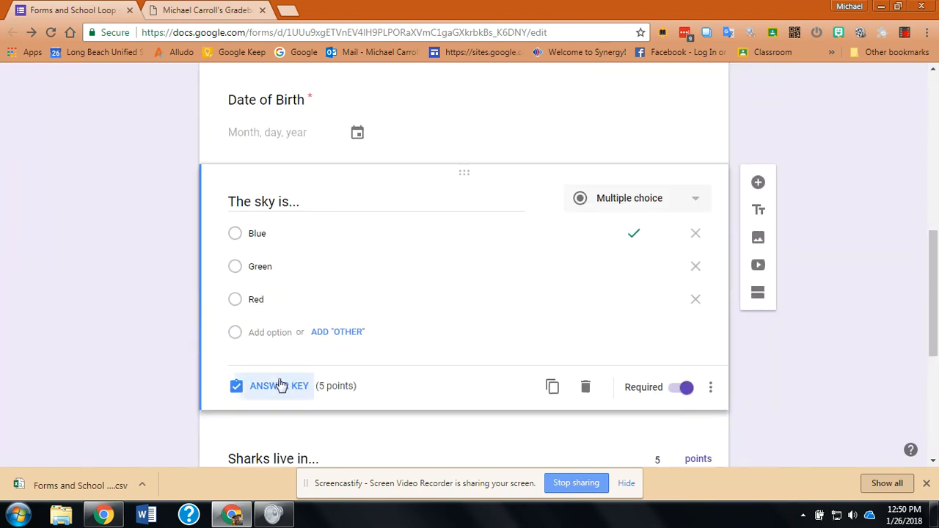
click(279, 386)
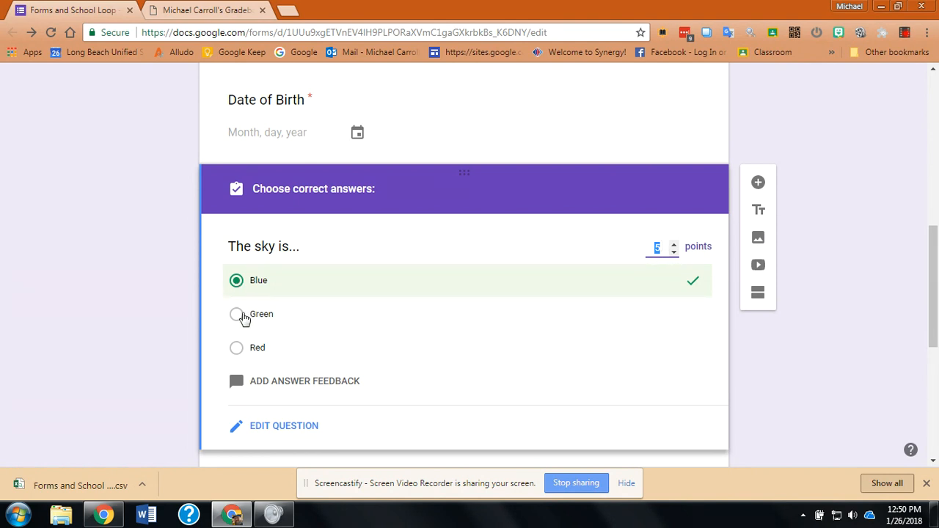
click(259, 427)
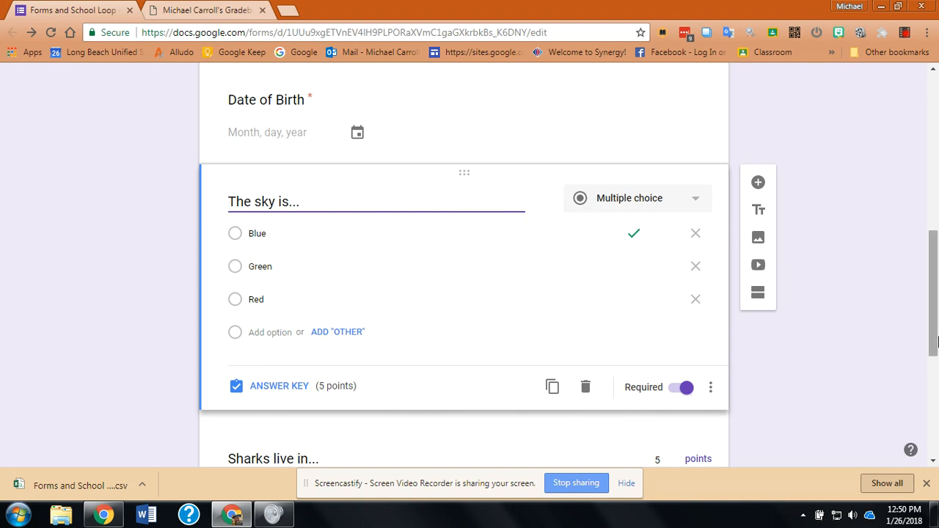
Step: Open the form's collected responses as a spreadsheet in Google Sheets
drag(935, 343, 936, 176)
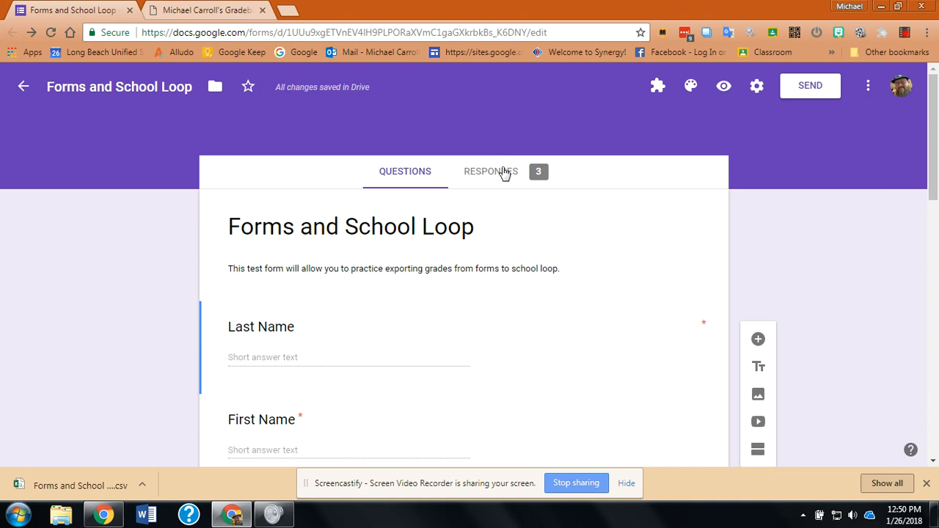
click(504, 176)
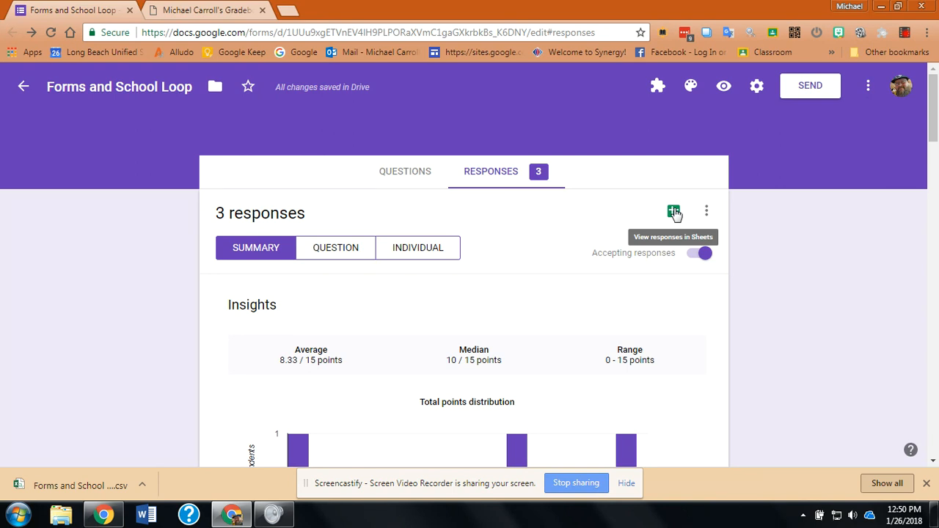
click(673, 212)
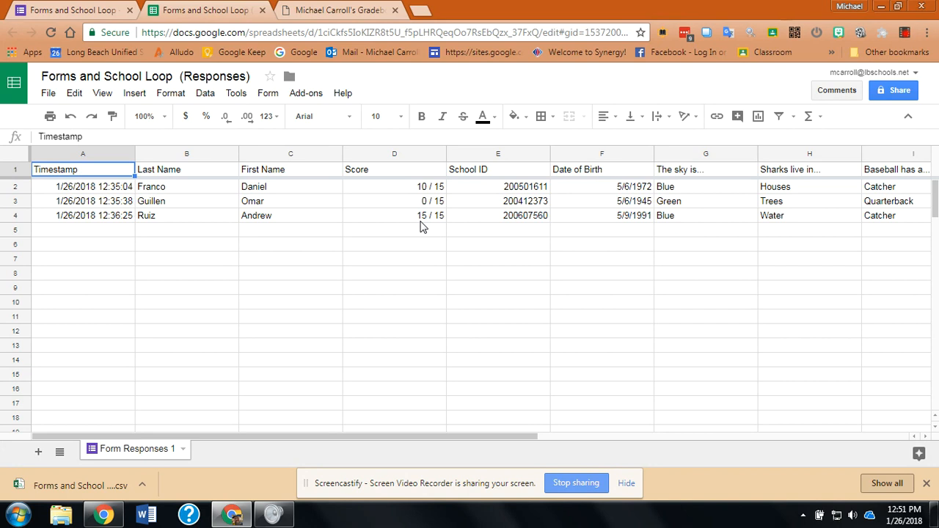
click(396, 155)
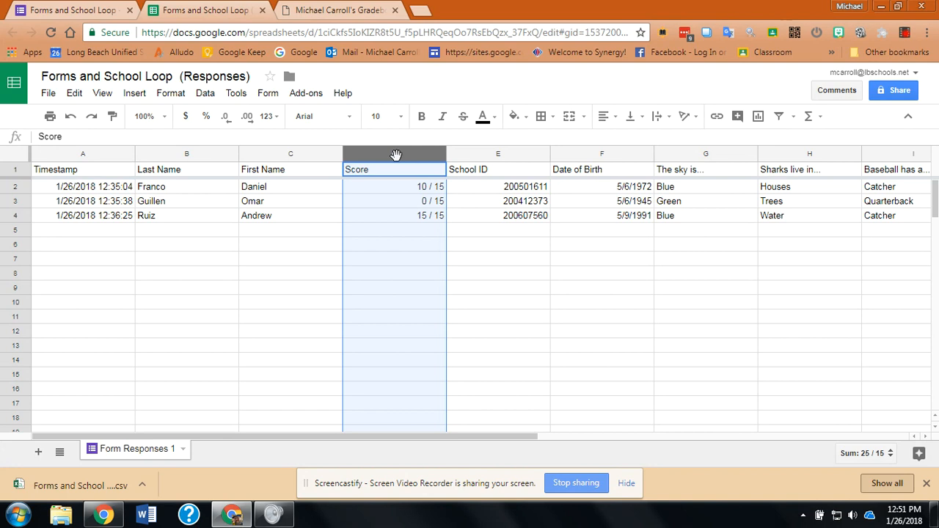
click(171, 94)
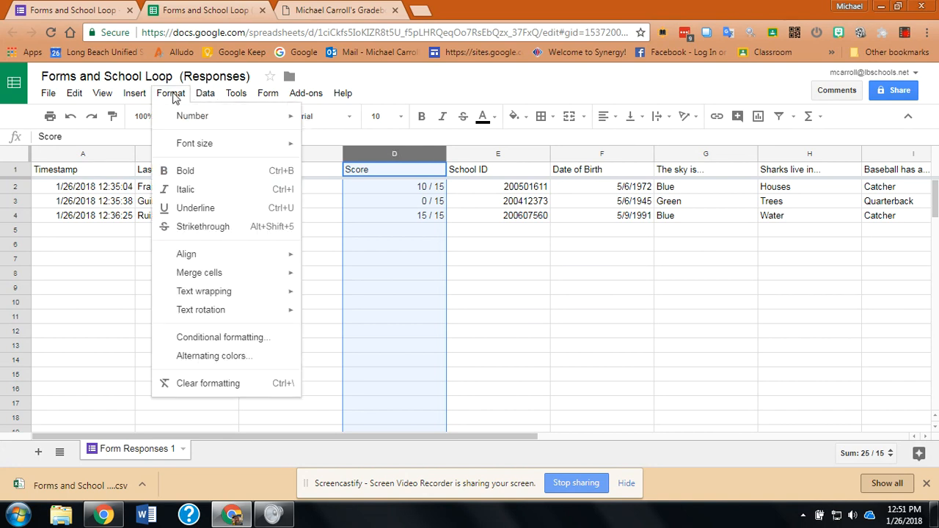
mouse_move(180, 118)
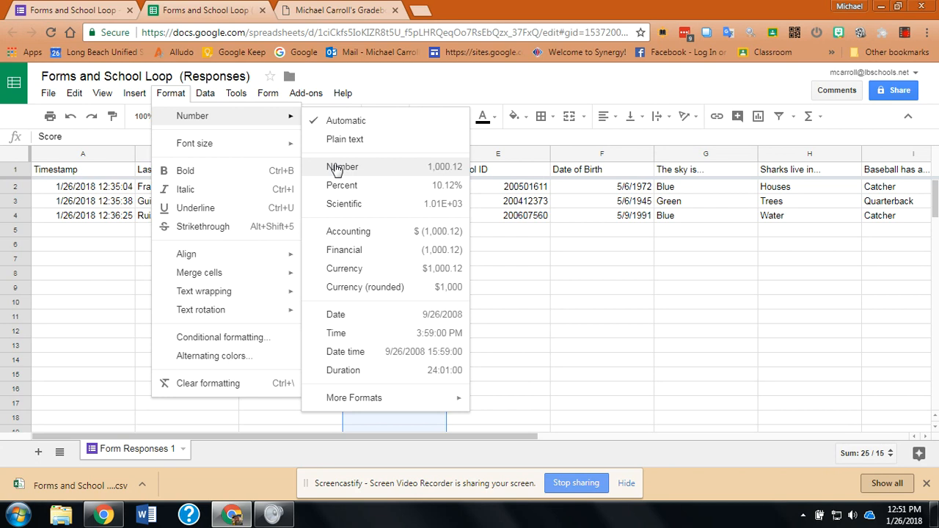
click(402, 91)
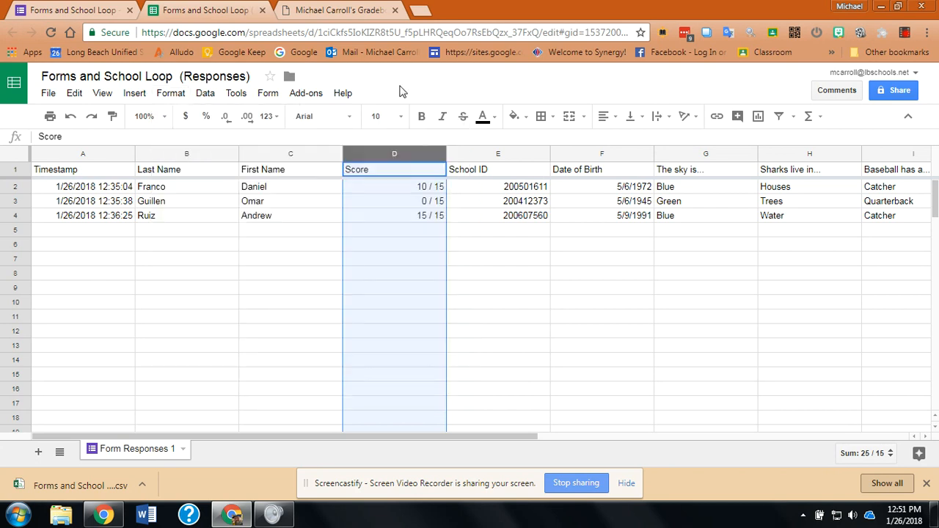
Step: Apply the Number format to the whole Score column of the responses sheet
click(380, 156)
click(171, 94)
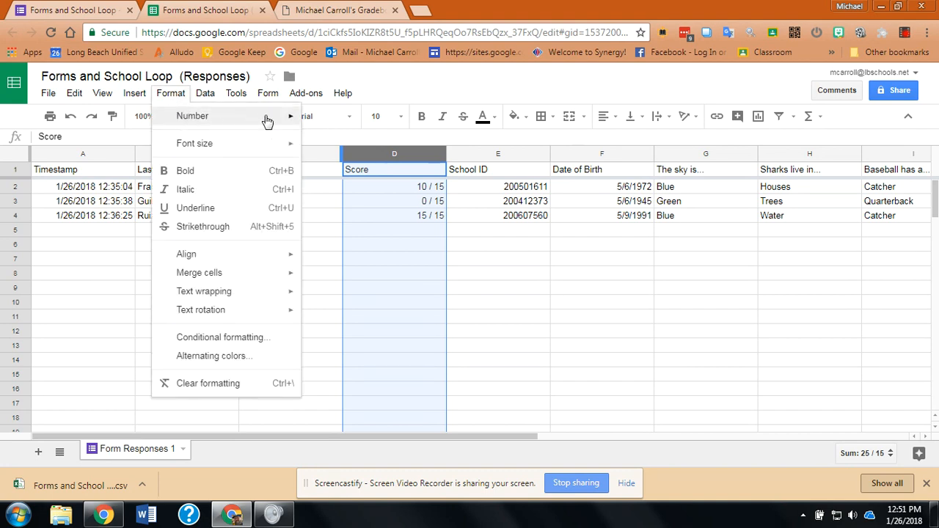
mouse_move(267, 121)
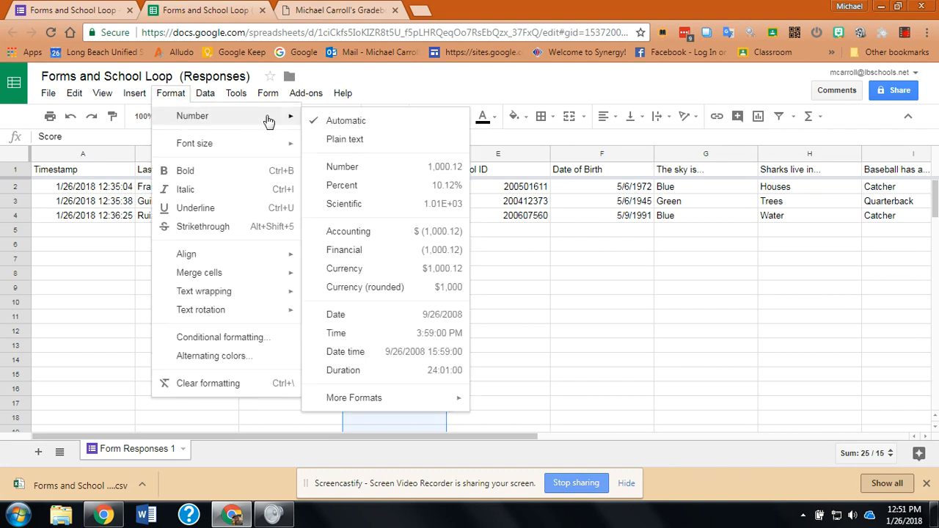
click(347, 174)
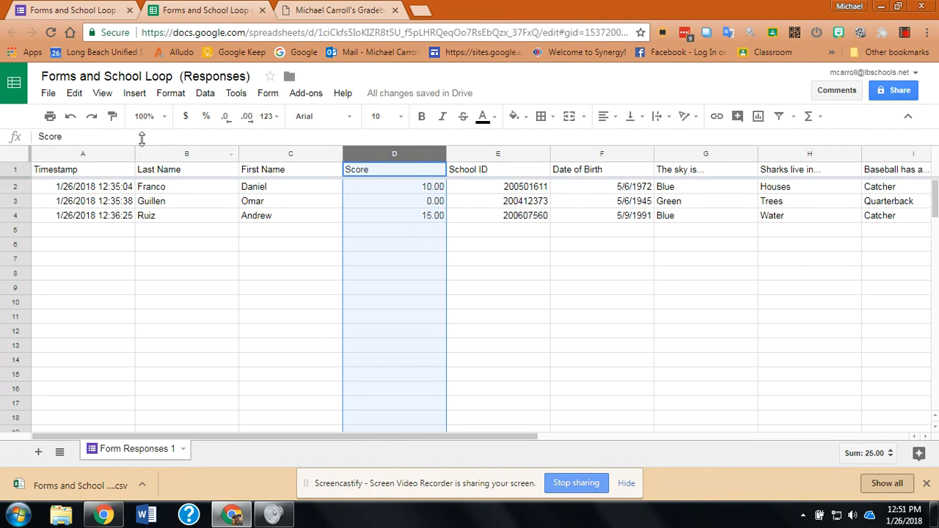
click(48, 94)
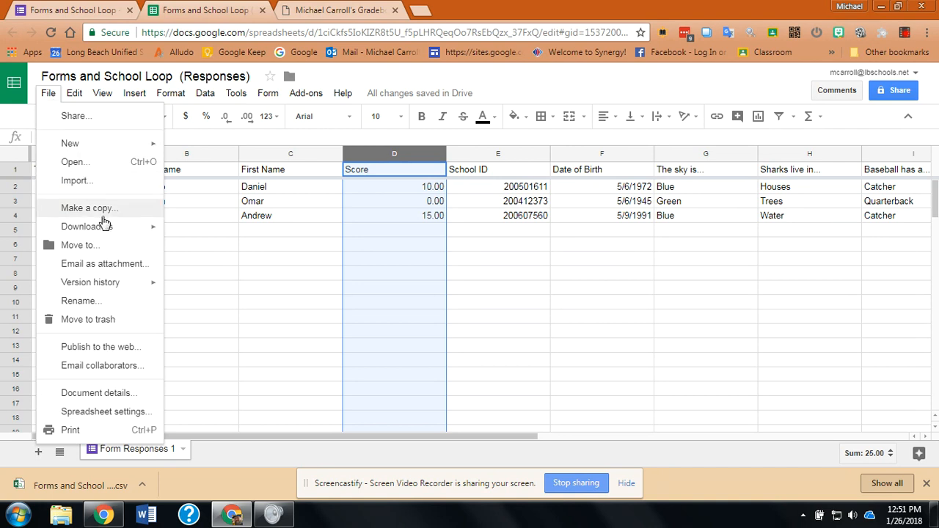
mouse_move(108, 229)
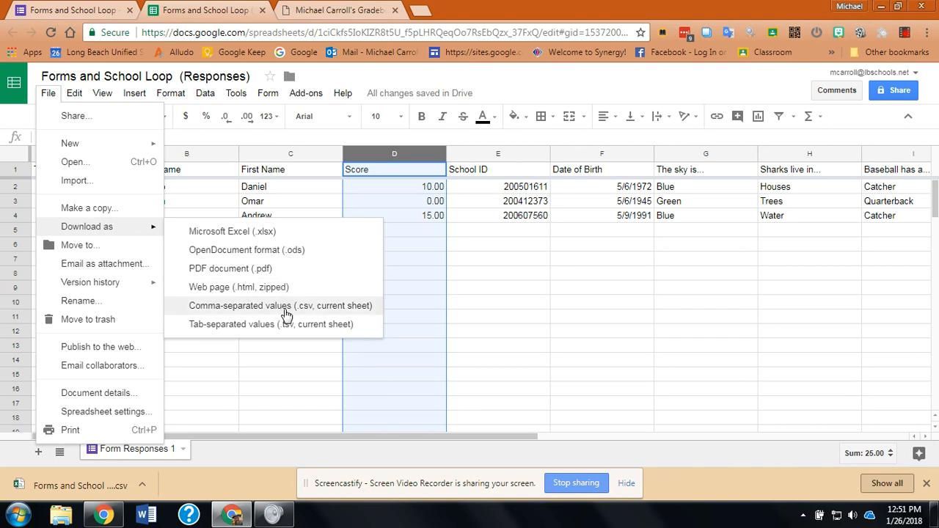
click(373, 79)
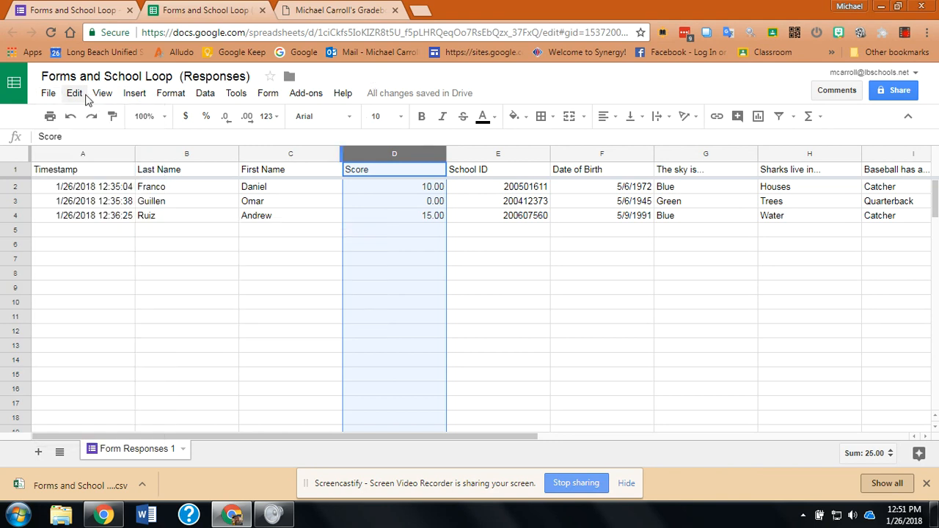
Step: Download the current responses sheet as a comma-separated values (.csv) file
click(48, 96)
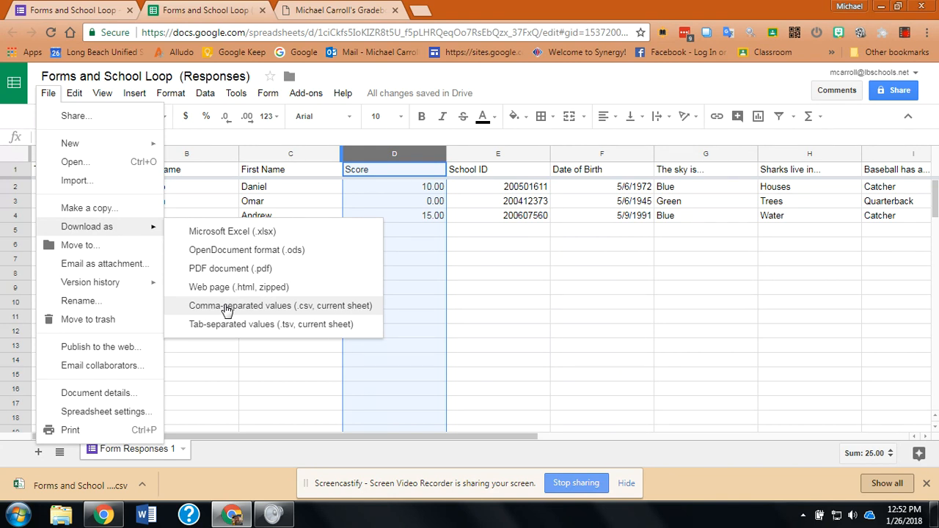
click(228, 311)
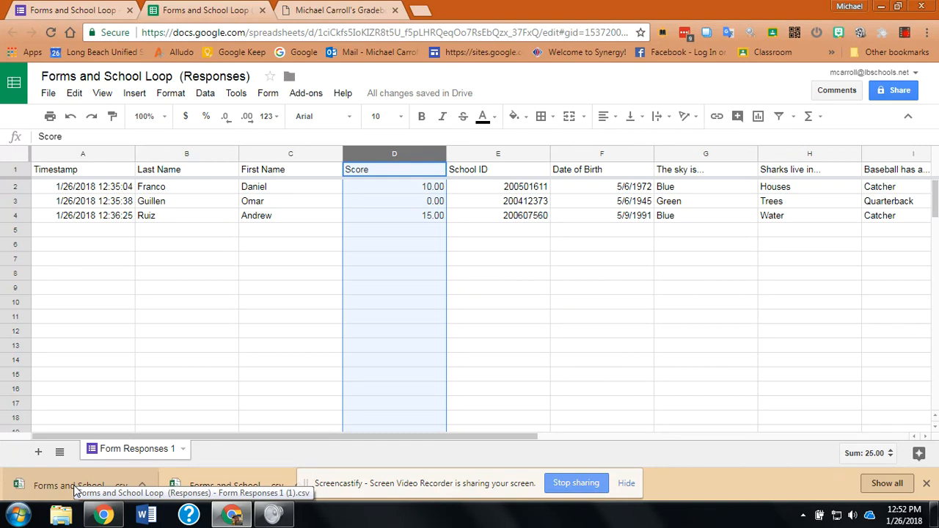
Step: Switch to the School Loop gradebook and open the scoresheet of the Forms Import assignment from the period 6 grades
click(334, 10)
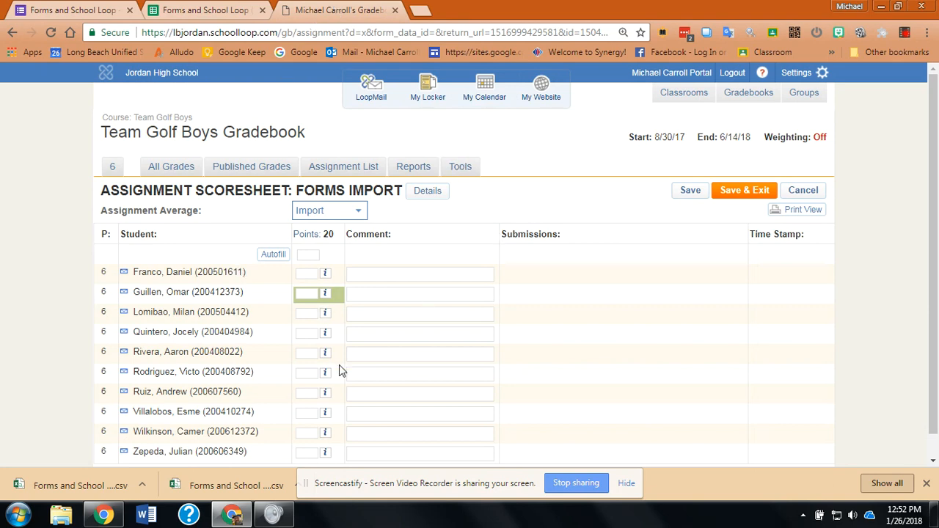
click(112, 167)
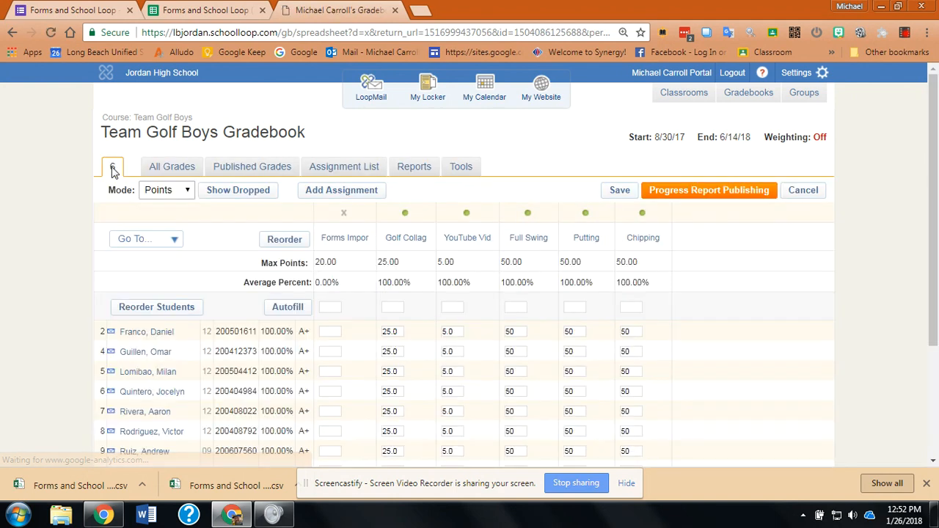
mouse_move(325, 242)
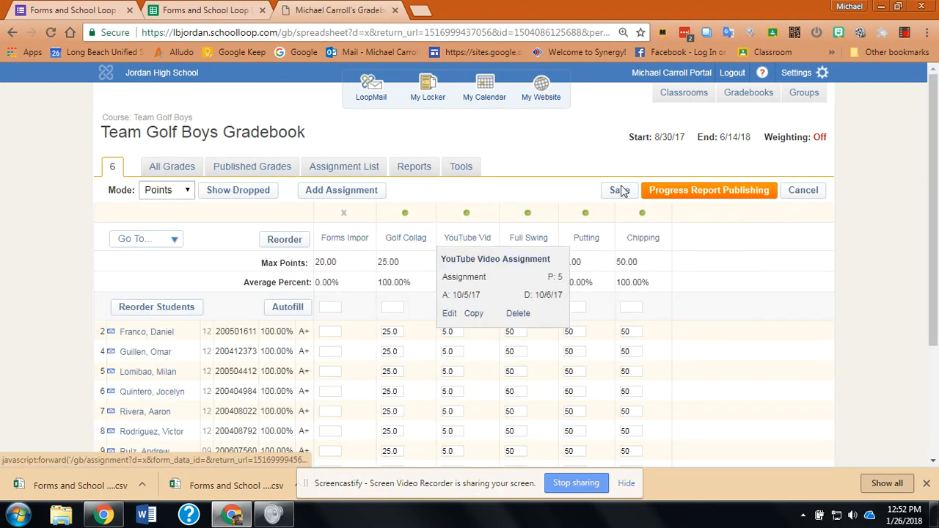
mouse_move(562, 243)
mouse_move(359, 245)
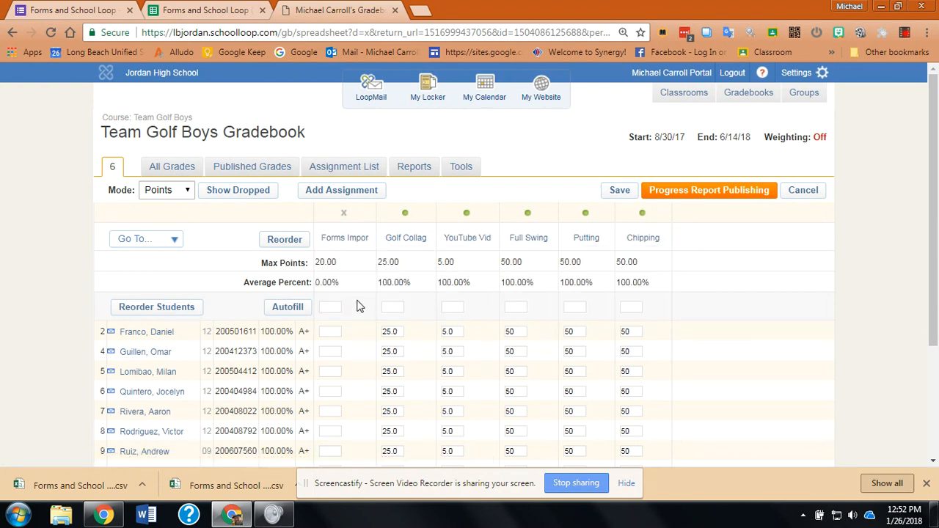
click(354, 242)
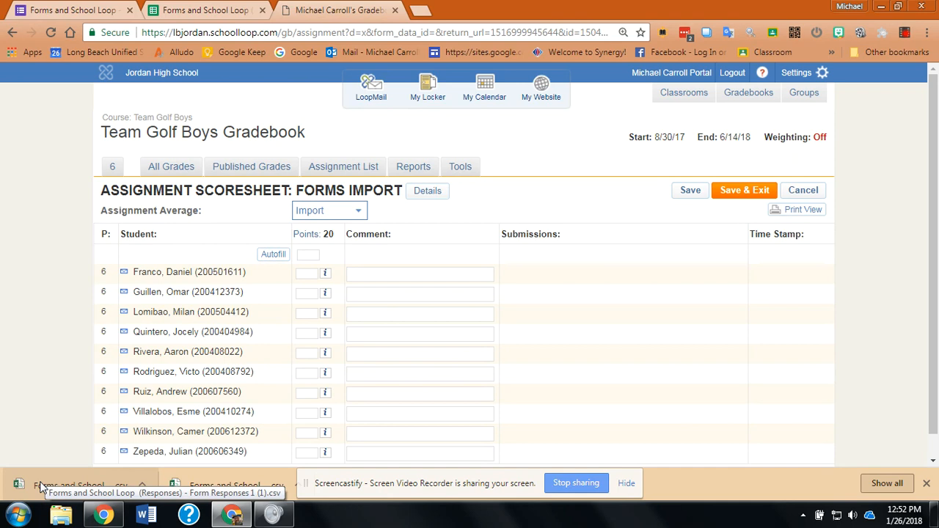
Step: Import "Forms and School Loop (Responses) - Form Responses 1 (1).csv" into the Forms Import scoresheet, using the score column as Grade
drag(42, 488, 319, 347)
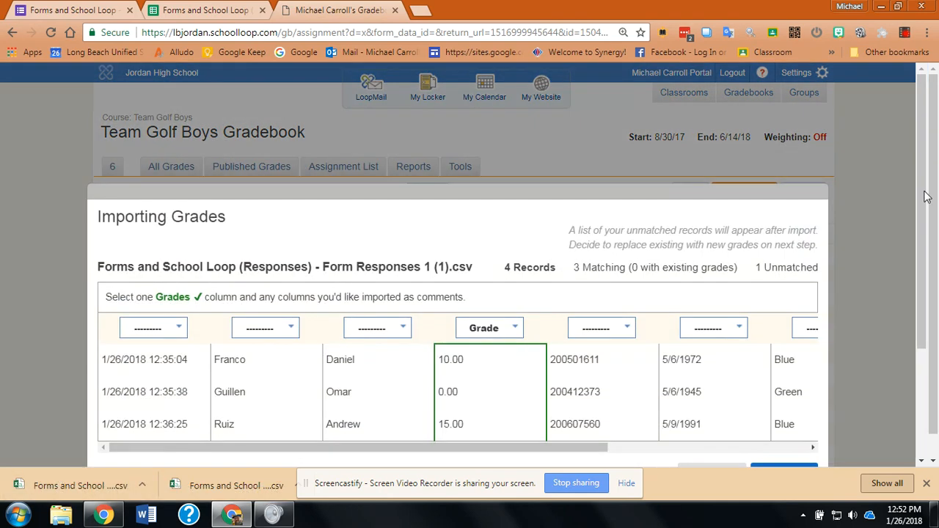
click(924, 247)
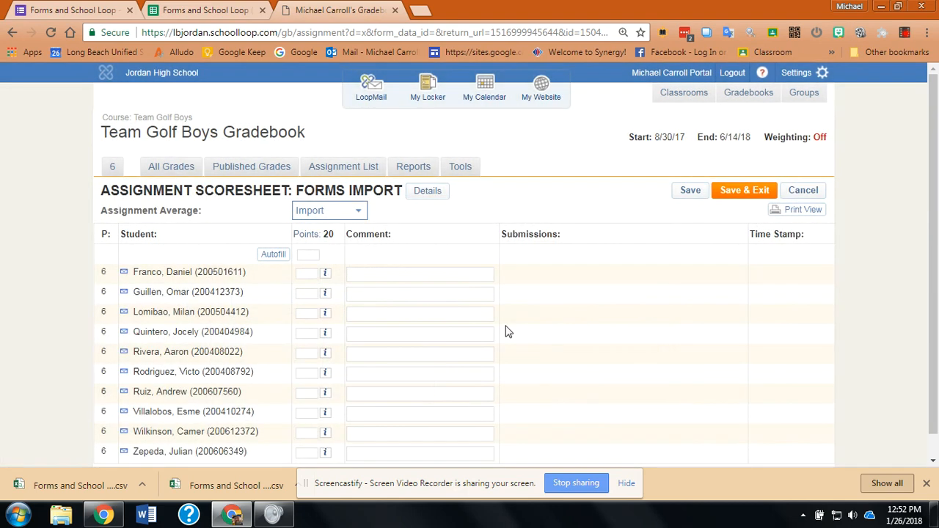
drag(40, 481, 317, 393)
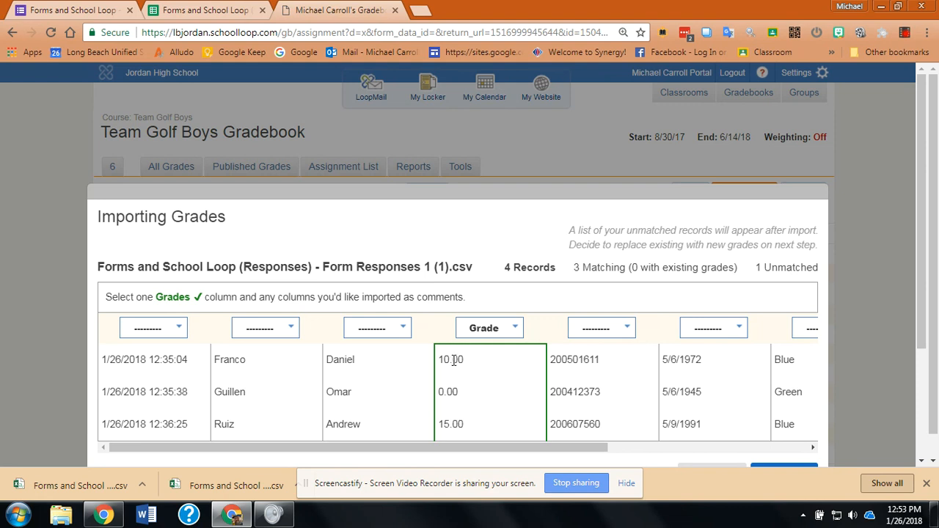
scroll(768, 398, down, 1)
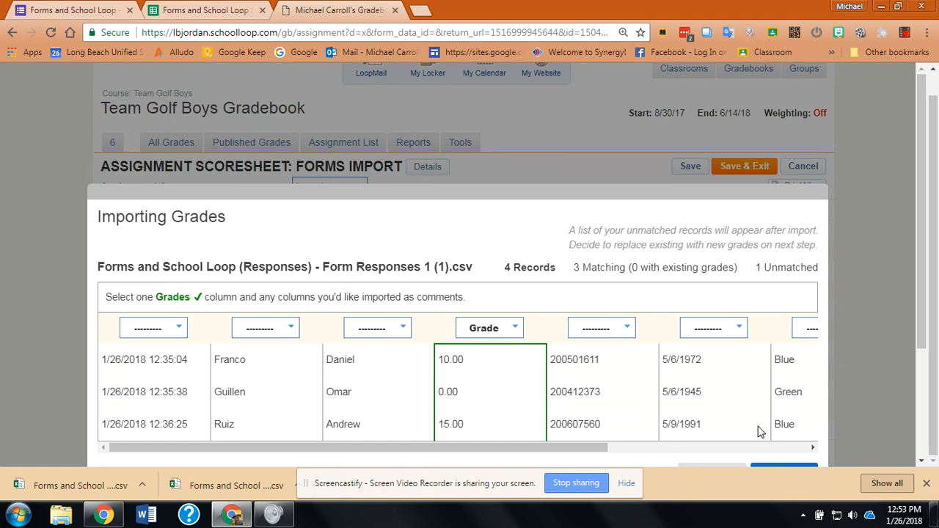
scroll(759, 429, down, 2)
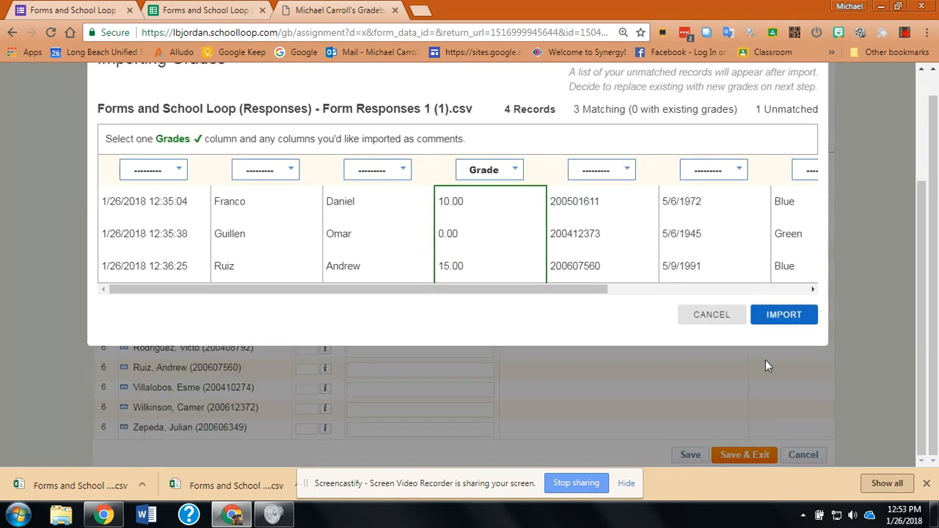
click(786, 318)
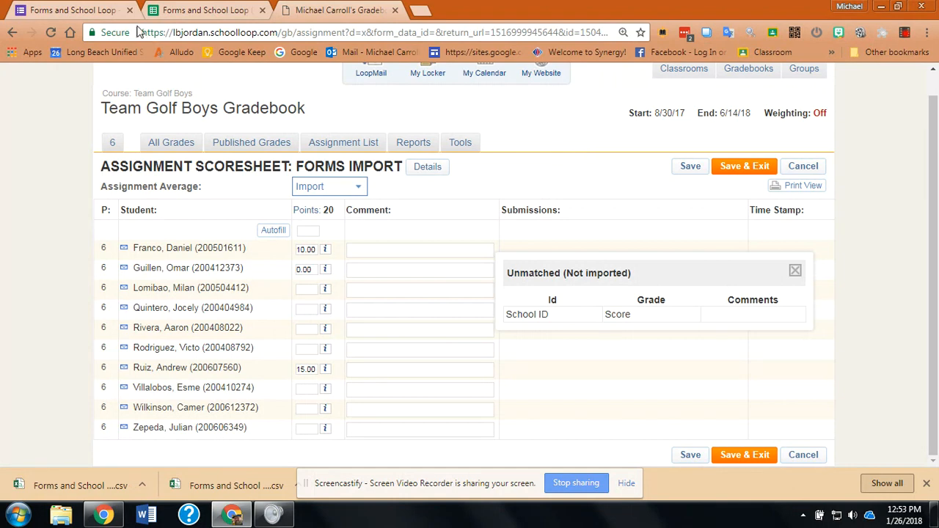
Step: Switch back to the Google Forms quiz and enable "Collect email addresses" in its general settings
click(98, 11)
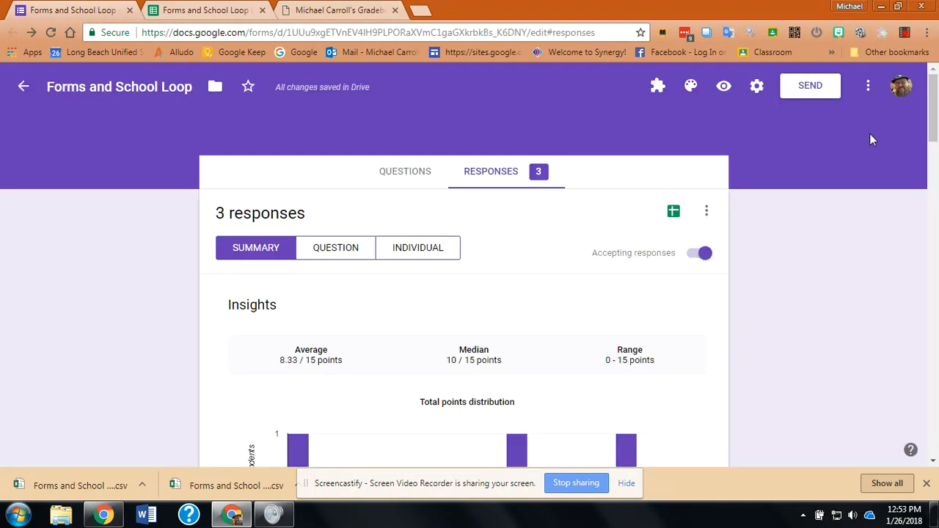
drag(930, 108, 930, 102)
click(757, 88)
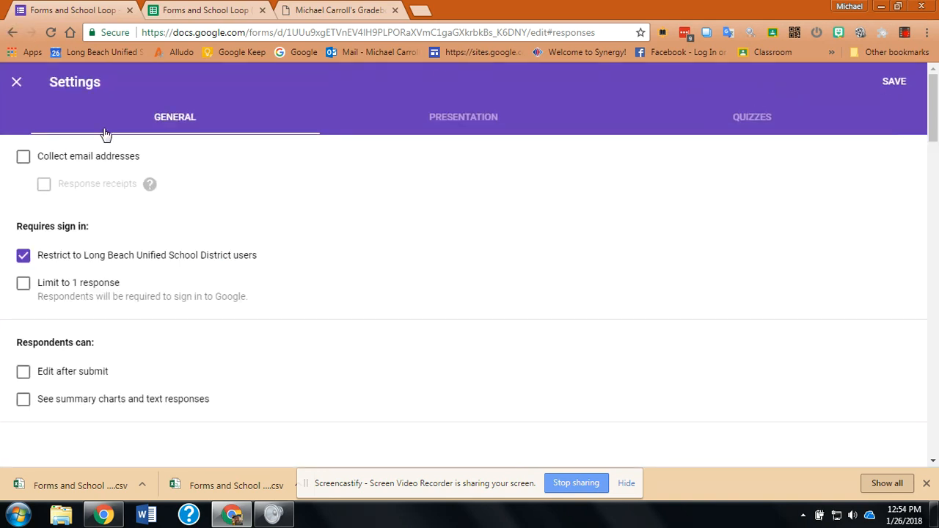
click(26, 159)
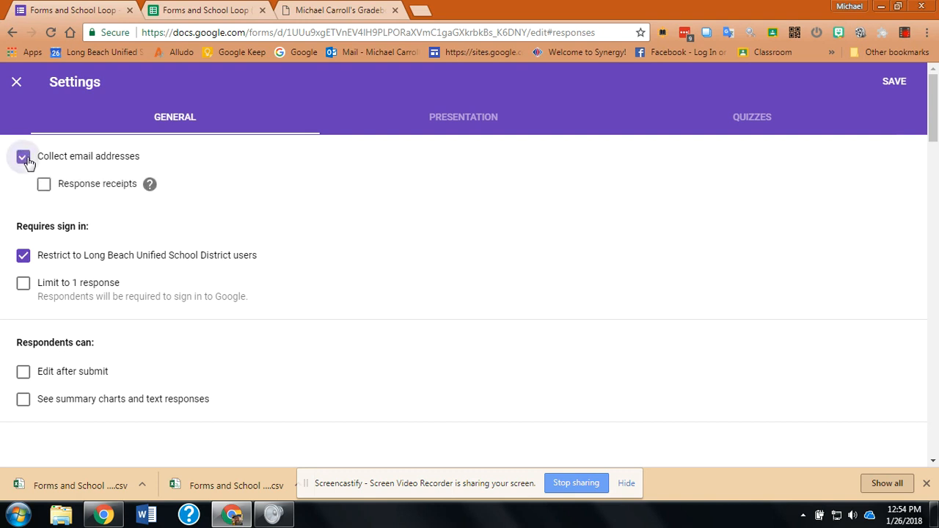